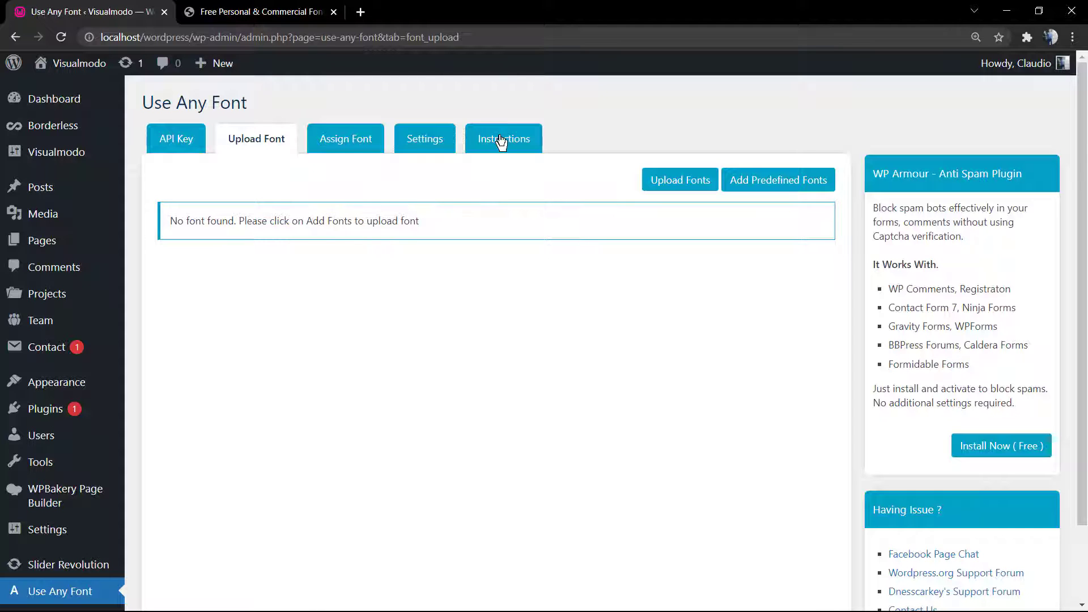
- Look over the ultimatefont.com free fonts page in the other tab
left_click(270, 11)
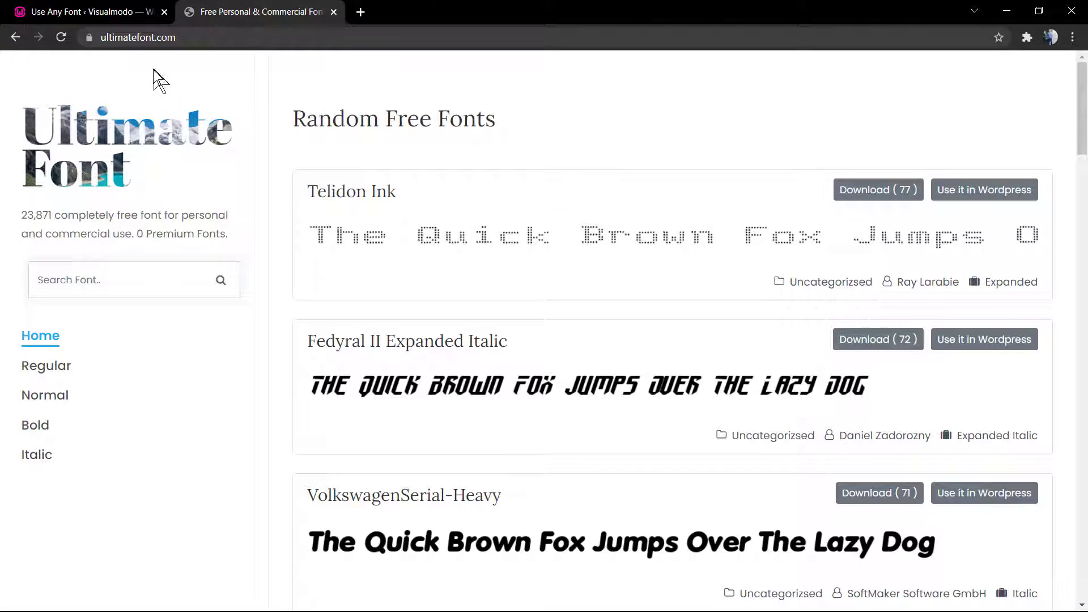
double_click(128, 37)
left_click(161, 42)
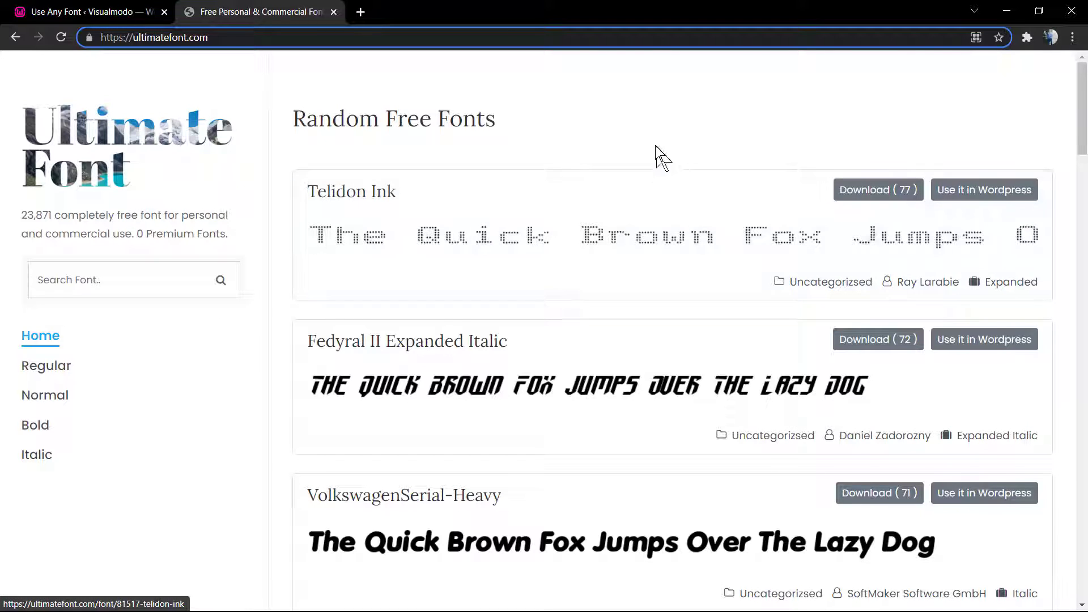
scroll(656, 154, "down", 3)
scroll(655, 156, "down", 2)
scroll(657, 164, "up", 5)
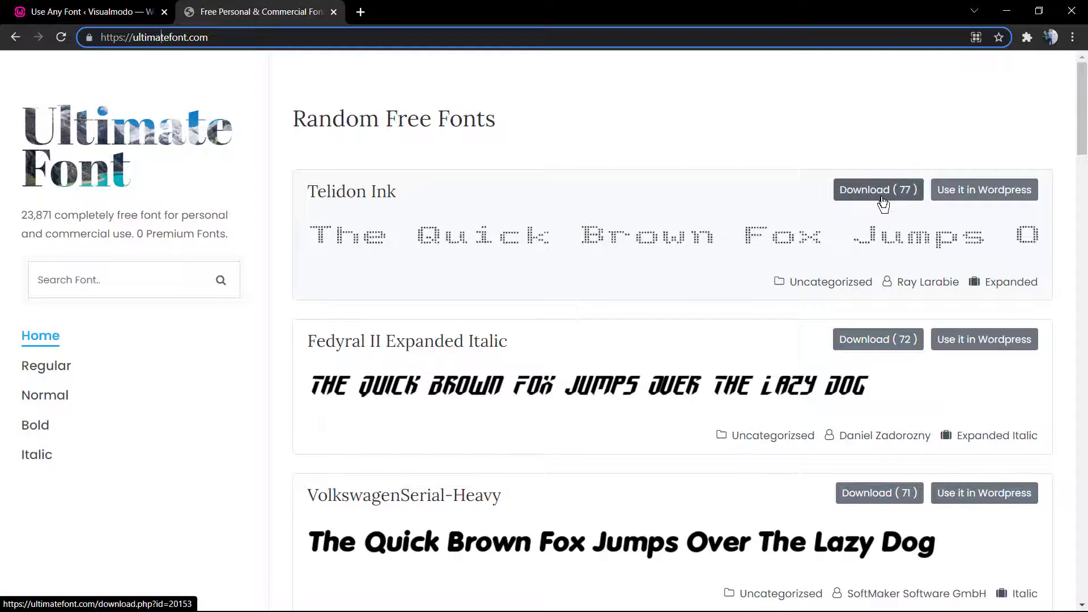
- Back in Use Any Font, open Add Predefined Fonts and browse its list, e.g. Libertinus Mono
left_click(138, 9)
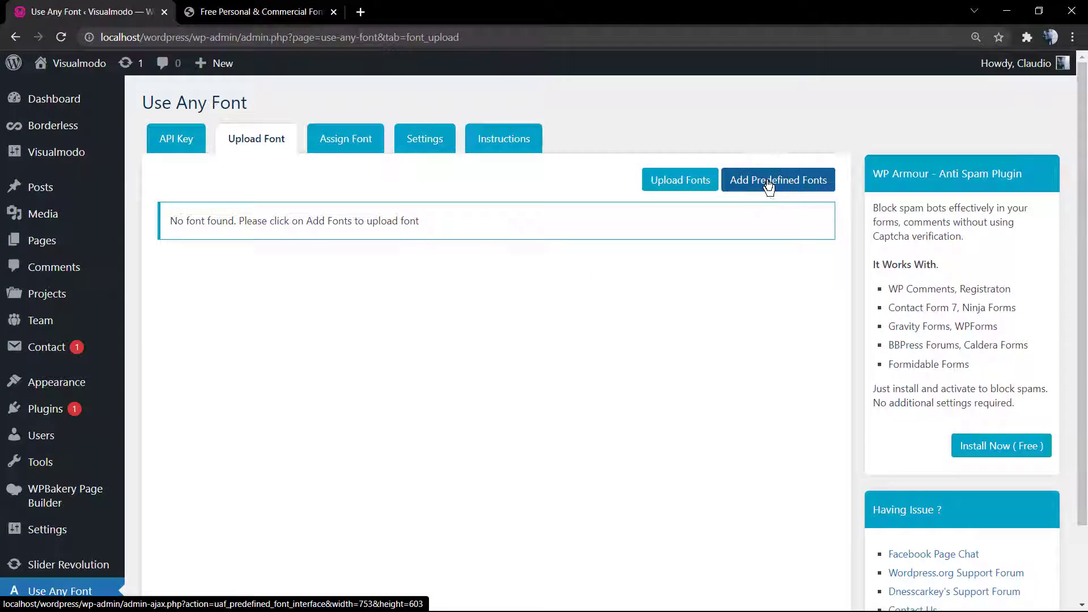
left_click(768, 181)
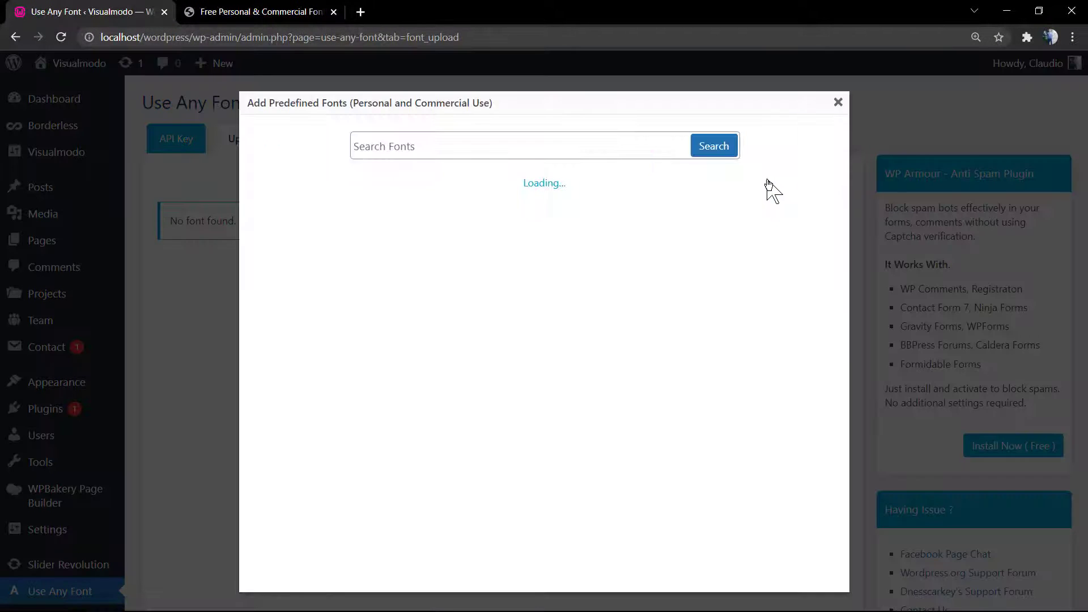
scroll(486, 320, "down", 10)
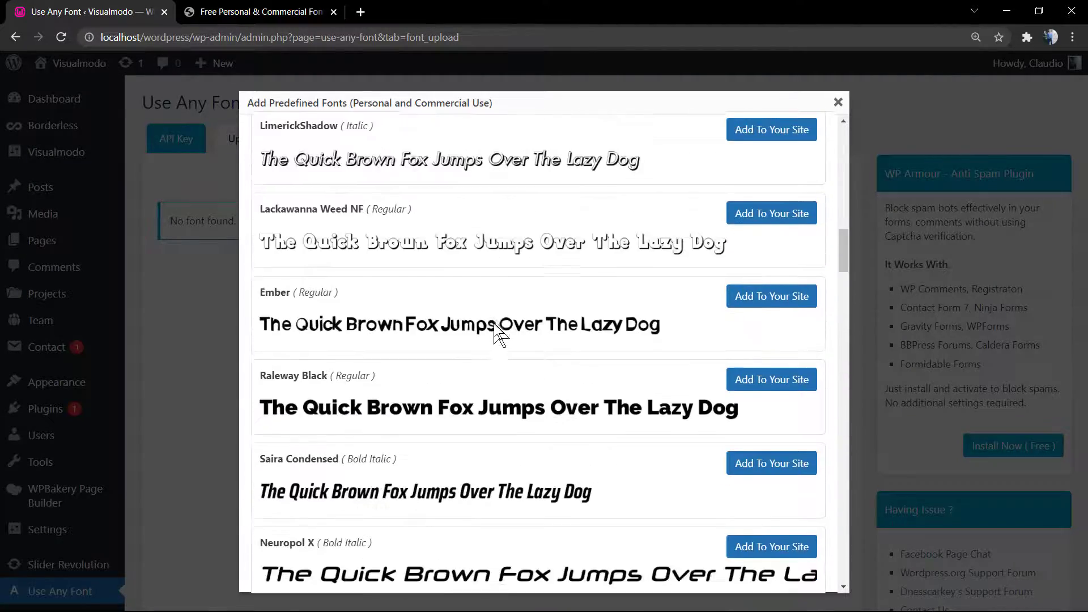
scroll(494, 334, "up", 10)
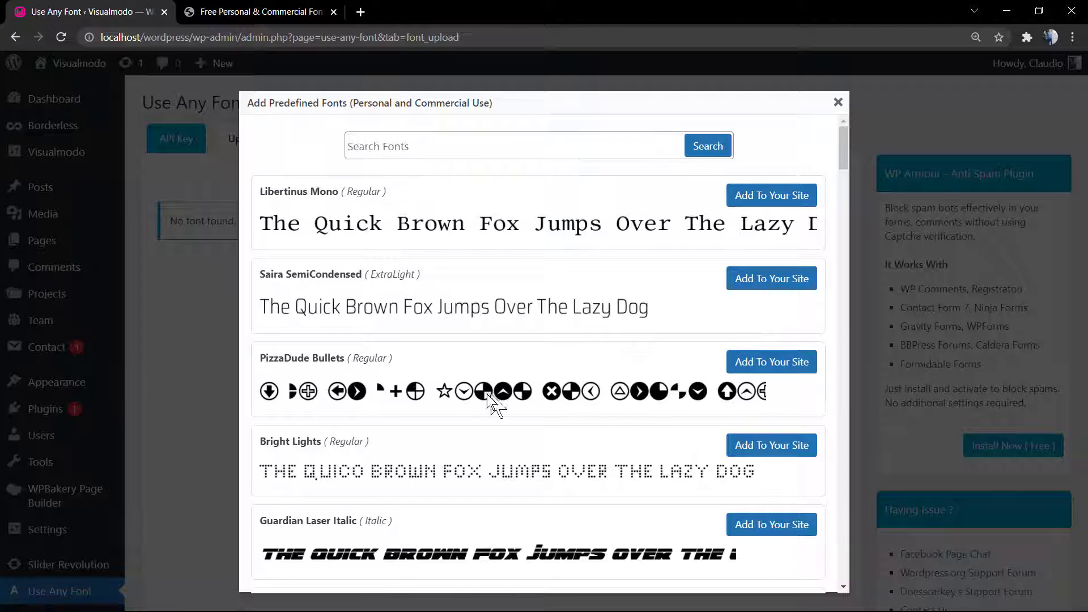
- Close the catalogue and download Telidon Ink (TelidonInkEx-Regular.ttf) from ultimatefont.com's Random Free Fonts
left_click(189, 383)
left_click(298, 8)
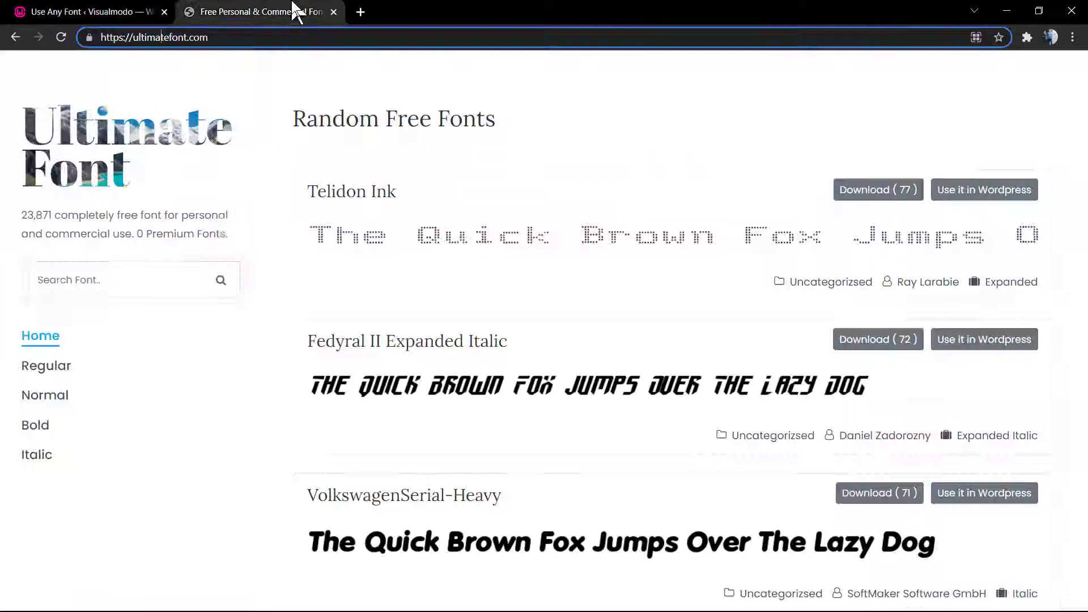
scroll(510, 363, "down", 12)
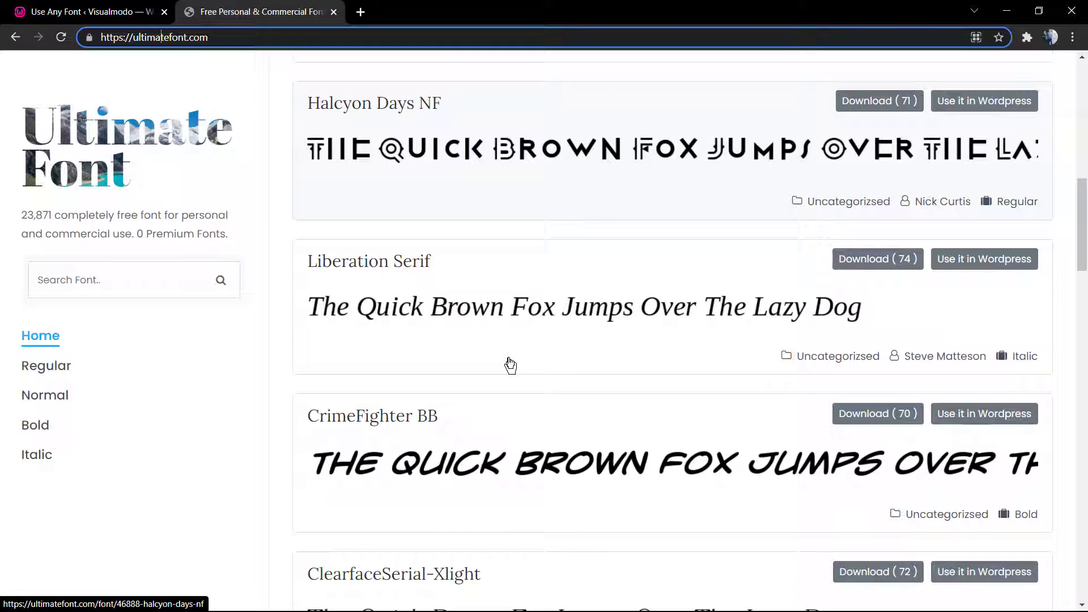
scroll(509, 366, "down", 1)
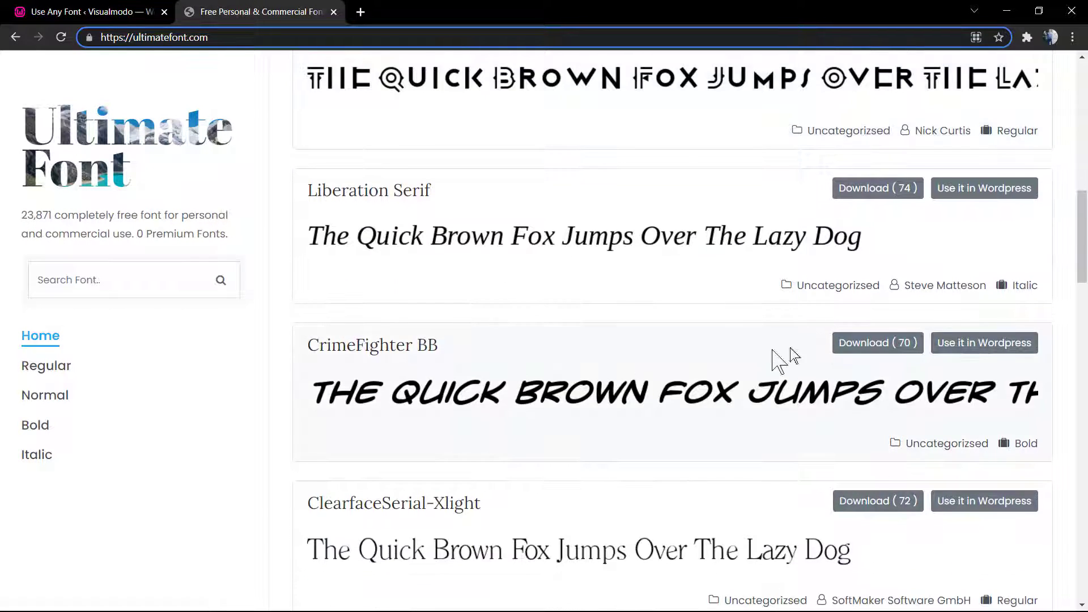
scroll(879, 349, "down", 6)
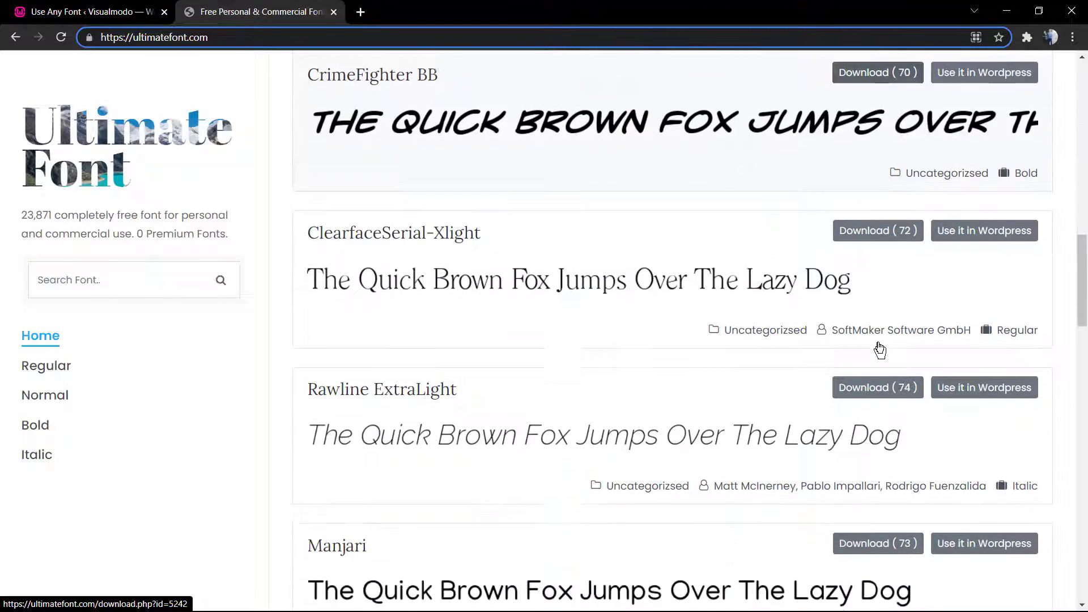
scroll(815, 323, "down", 2)
scroll(793, 315, "up", 14)
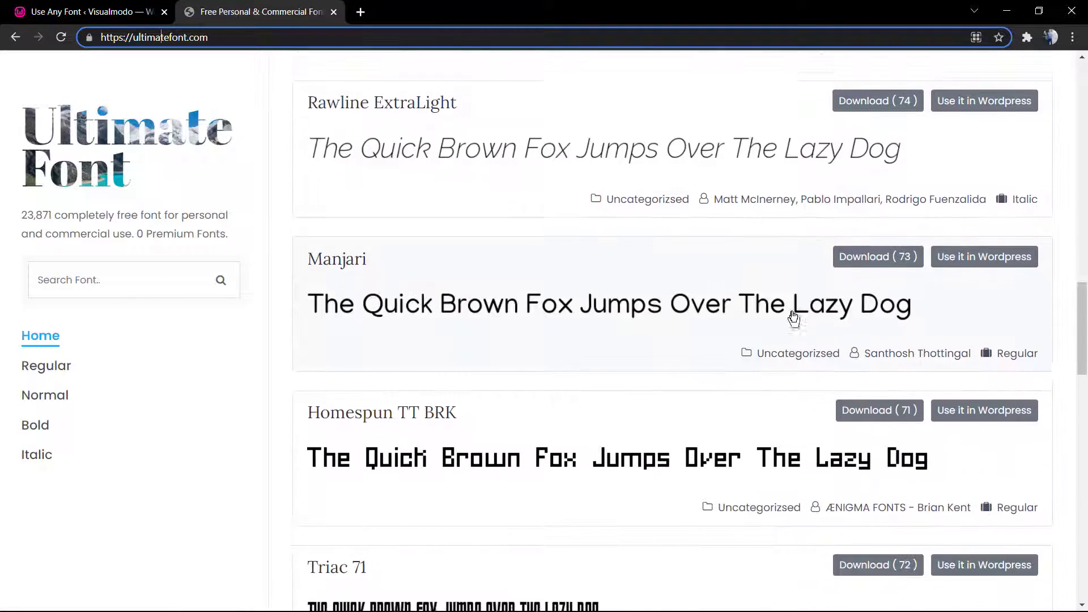
scroll(794, 315, "up", 9)
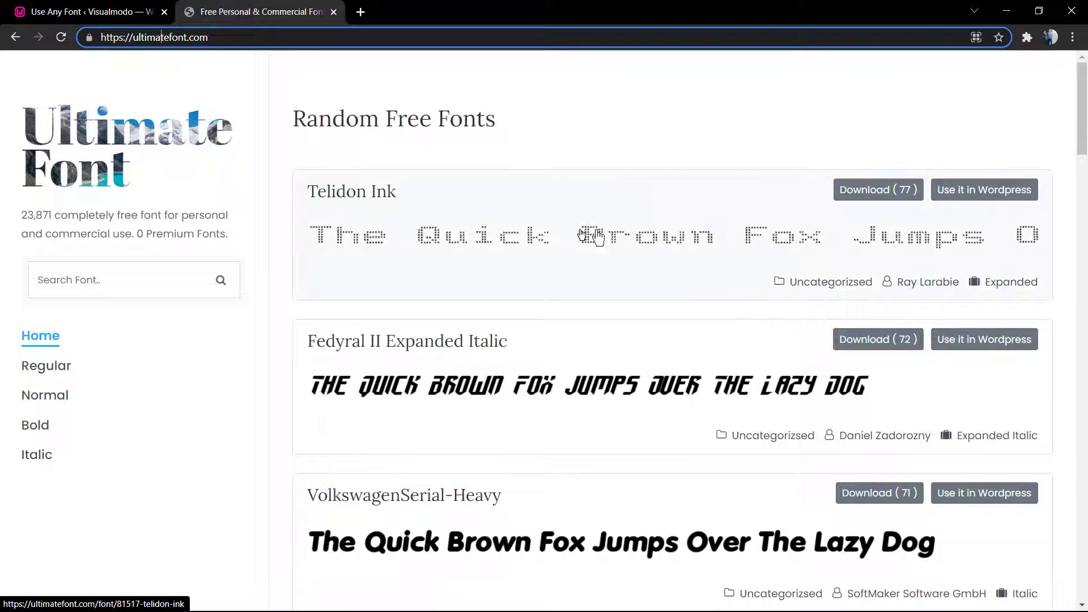
left_click(855, 195)
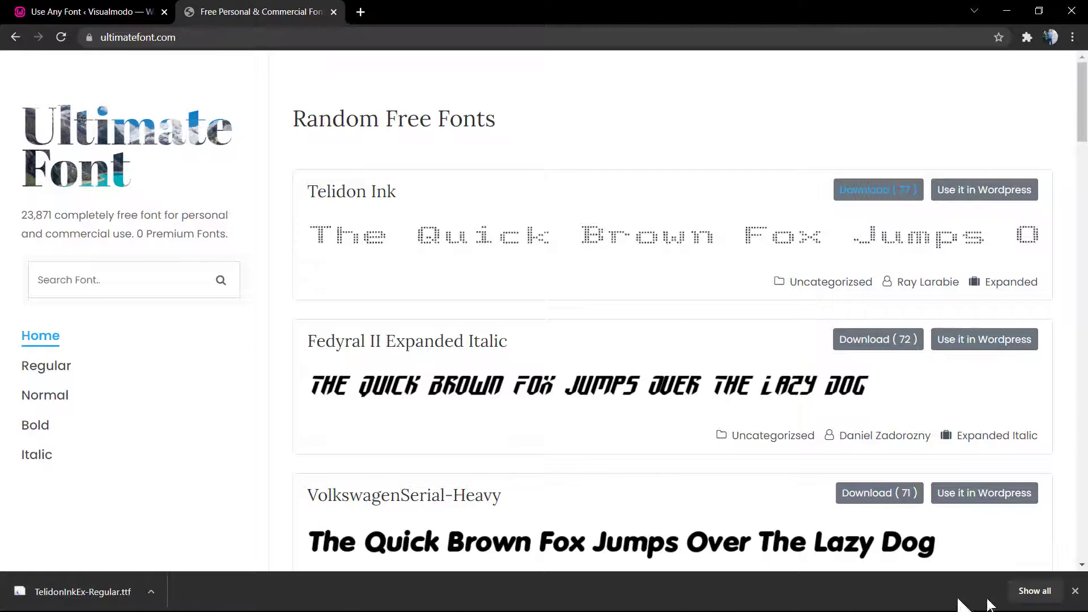
left_click(1075, 590)
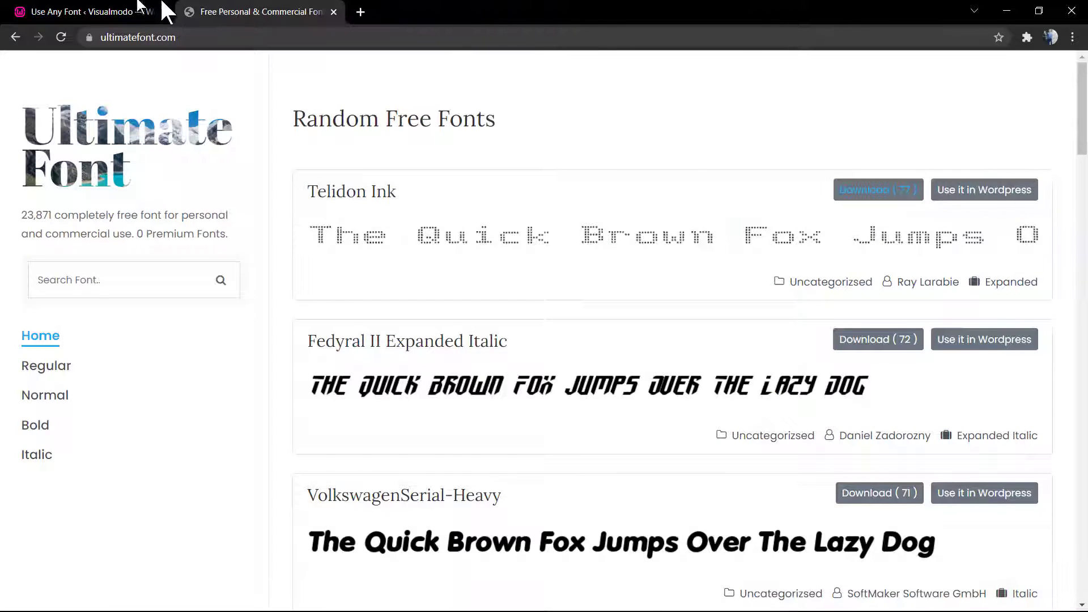
- Open the Use Any Font upload form and enter the font name 'Video guide font'
left_click(131, 10)
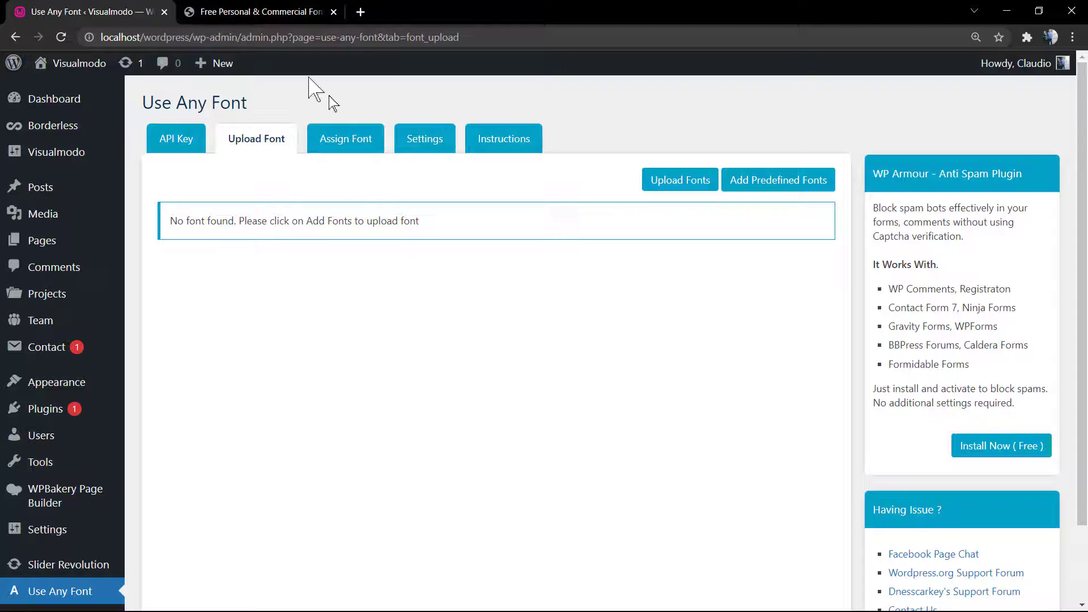
left_click(683, 181)
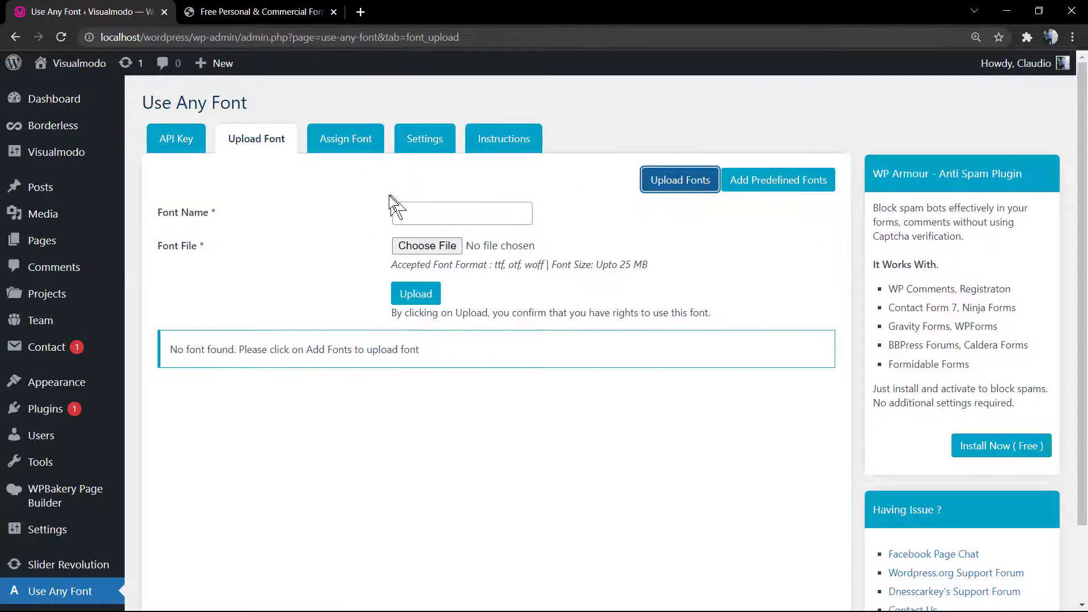
left_click(414, 207)
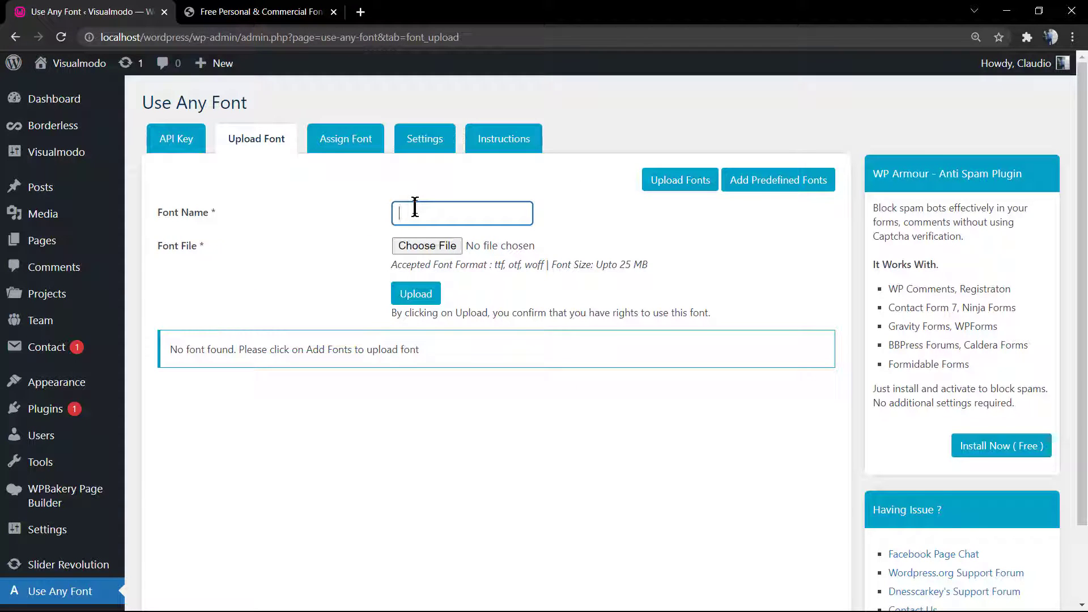
type("Video guide font")
mouse_move(494, 265)
left_mouse_down()
mouse_move(663, 272)
mouse_move(494, 265)
left_mouse_up()
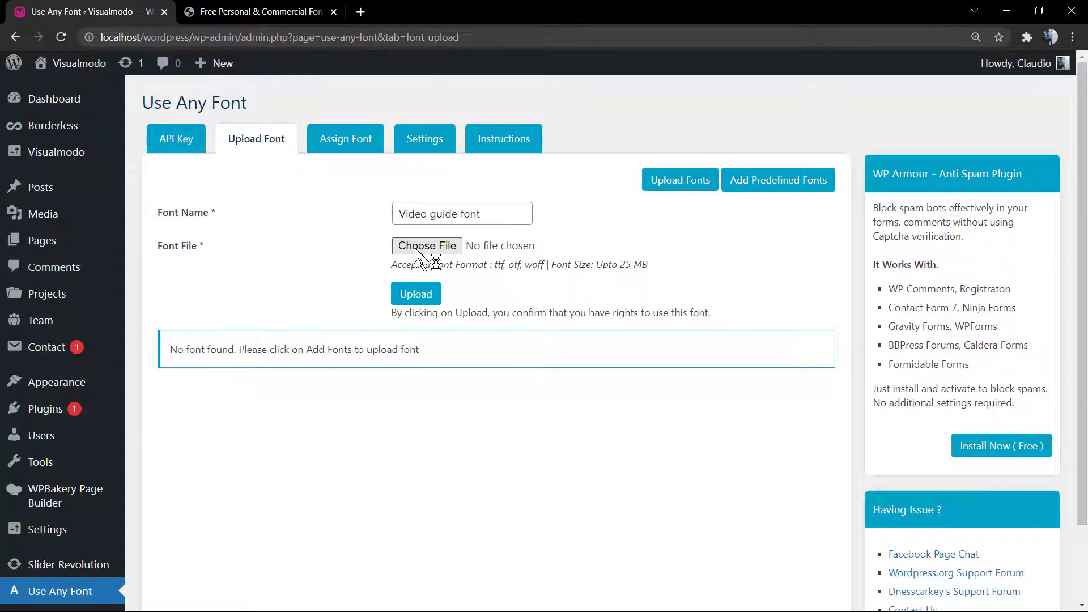
- Attach TelidonInkEx-Regular.ttf from the Downloads folder as the font file
left_click(415, 247)
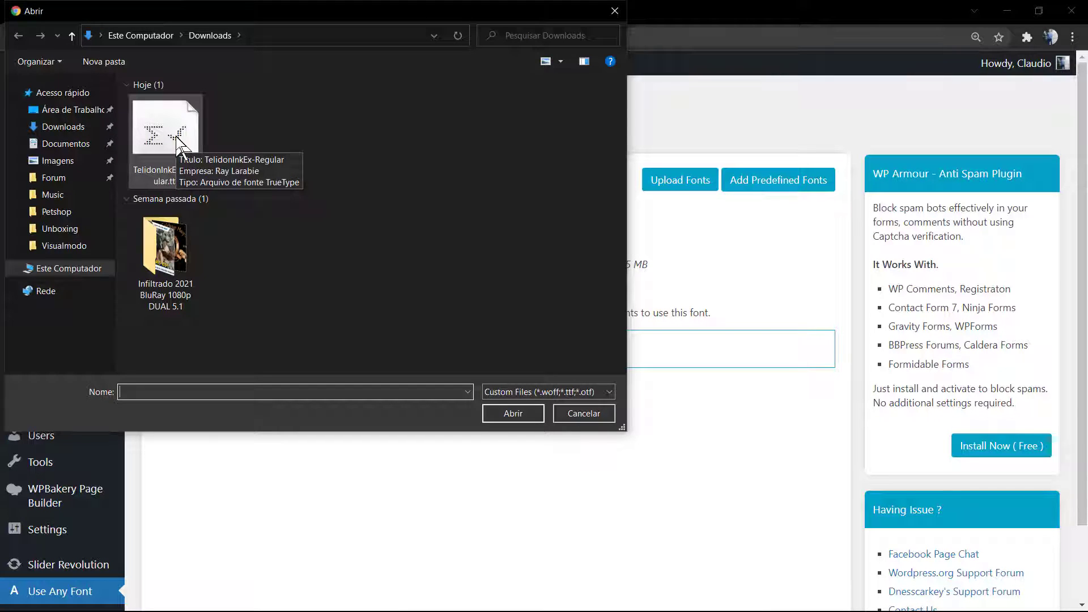
left_click(177, 145)
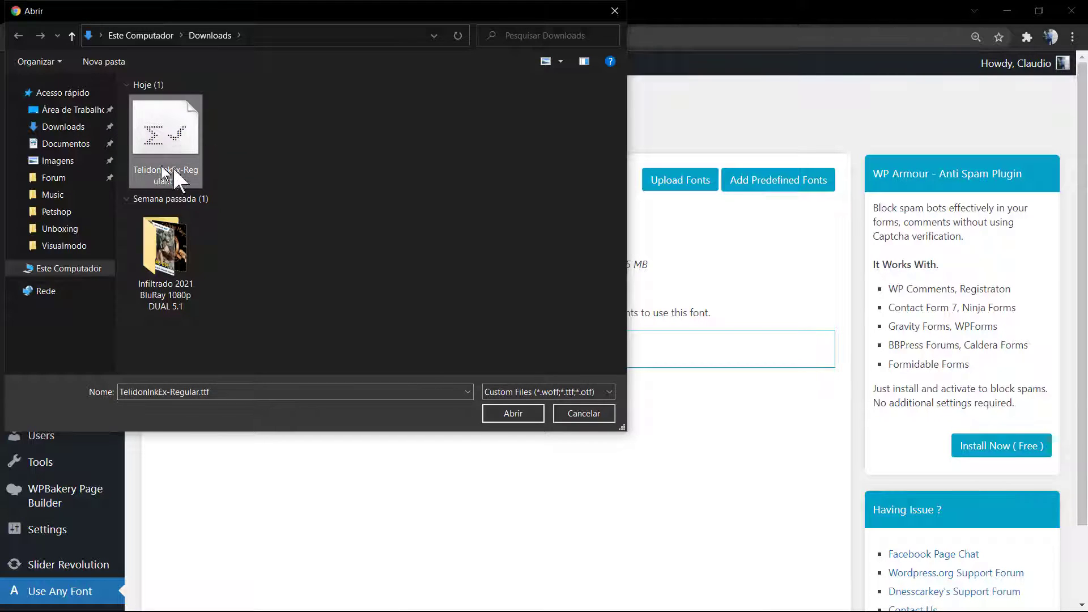
left_click(500, 415)
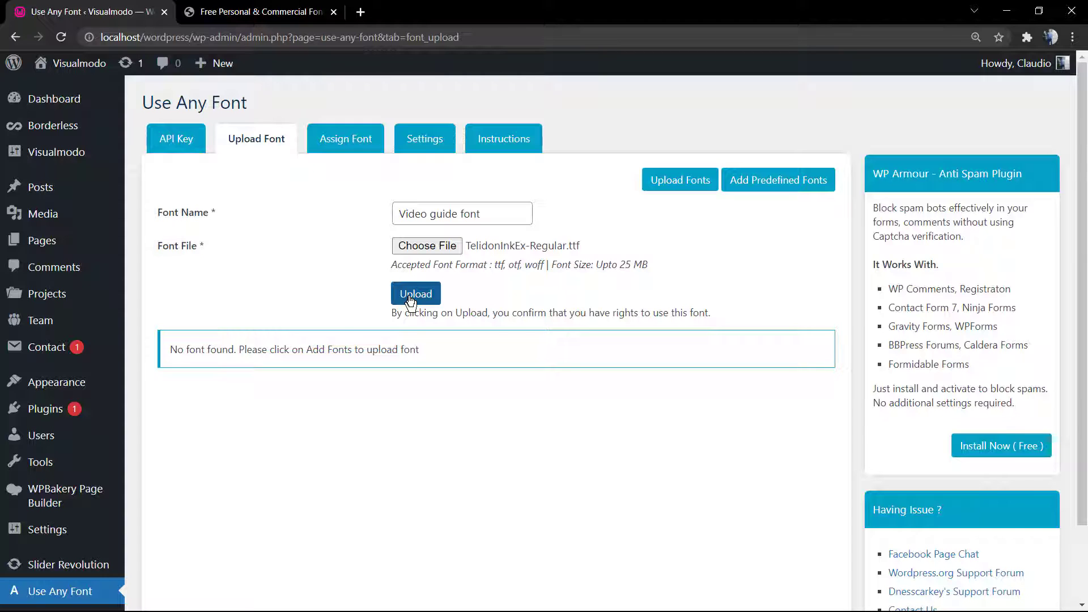
- Upload Video-guide-font, then highlight its preview sentence and the video-guide-font class name
left_click(410, 300)
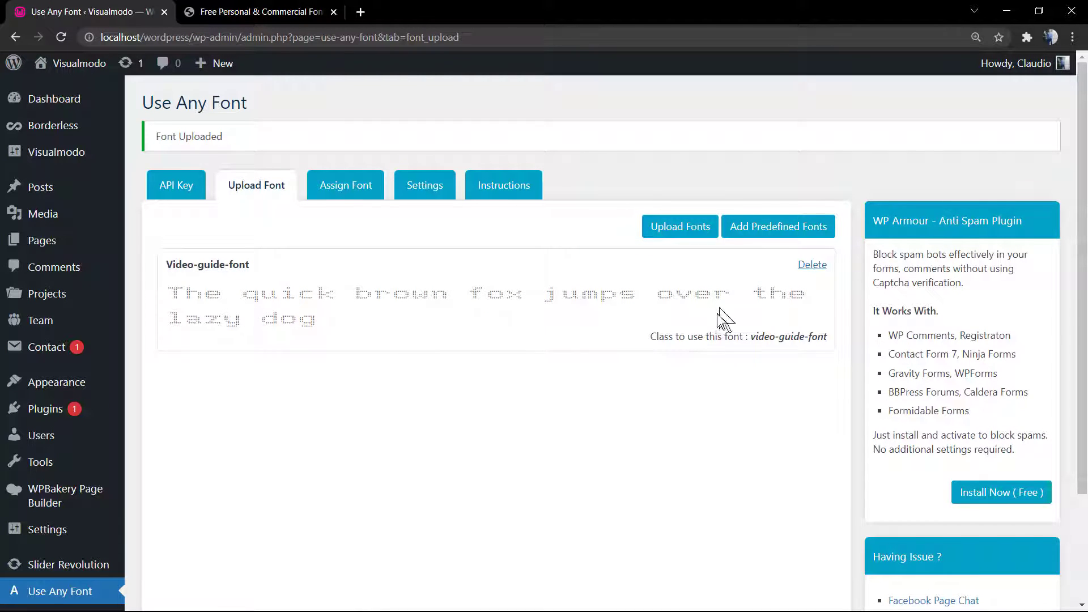
triple_click(400, 288)
left_click(400, 289)
triple_click(763, 338)
left_click(724, 338)
left_click_drag(752, 337, 814, 335)
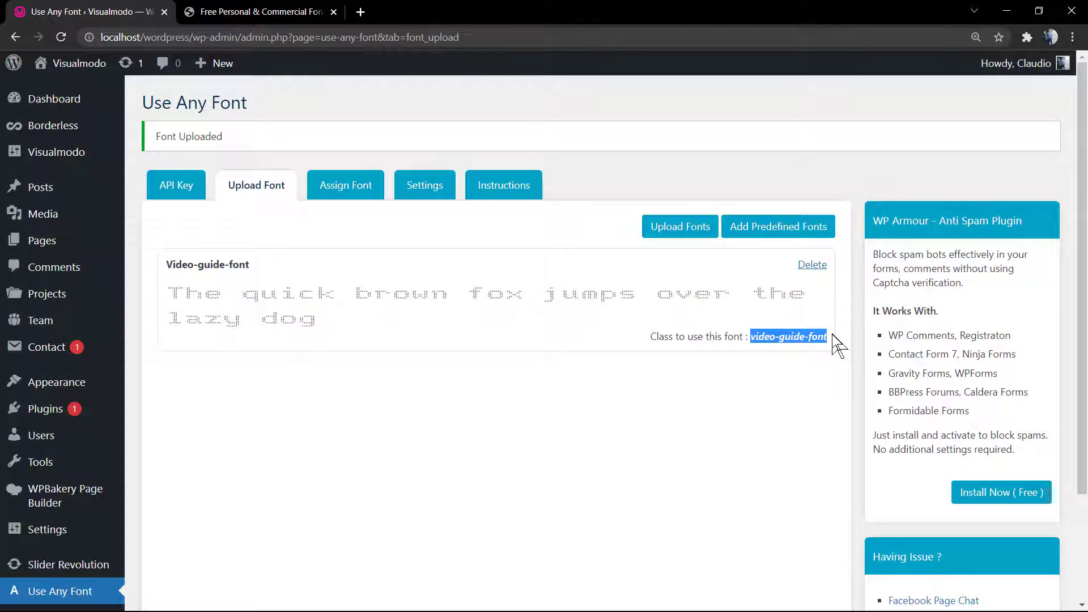
left_click(790, 336)
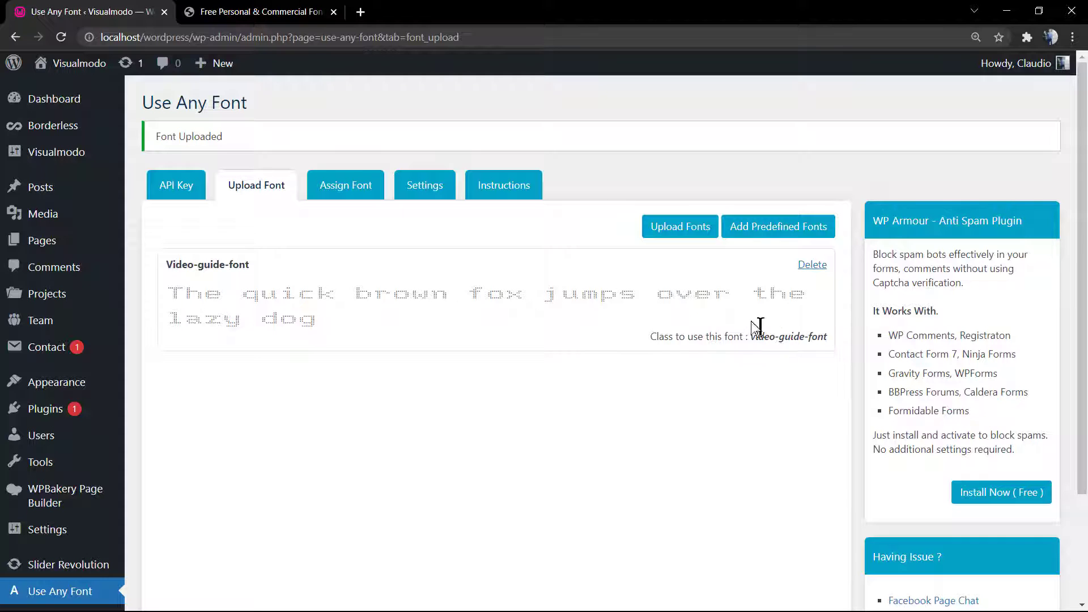
- Open the Visualmodo home page from Visit Site in a new tab and scroll it
right_click(79, 86)
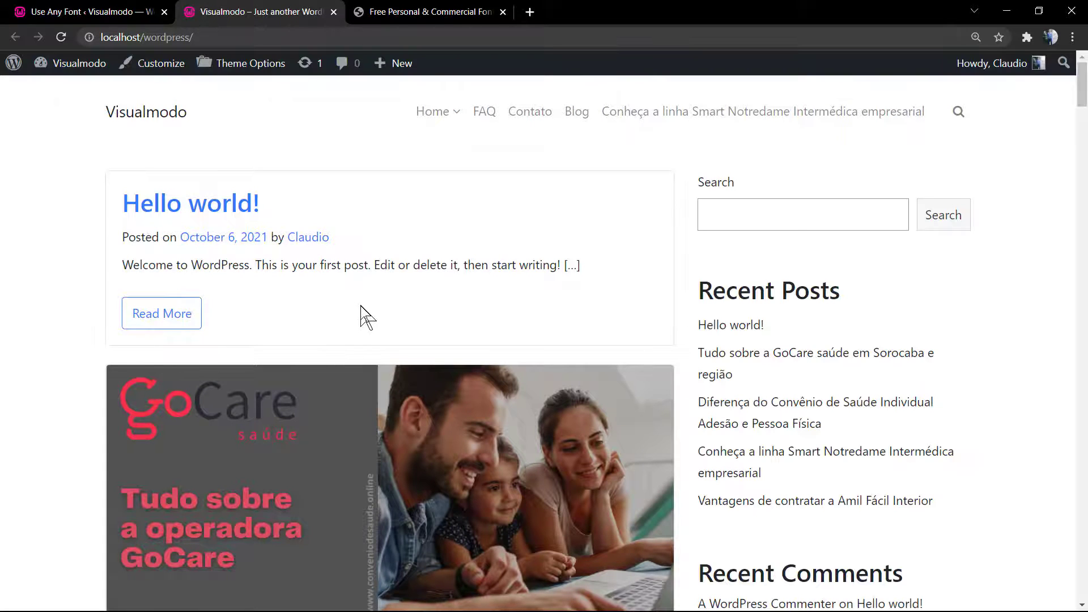
scroll(364, 316, "down", 6)
scroll(364, 315, "up", 6)
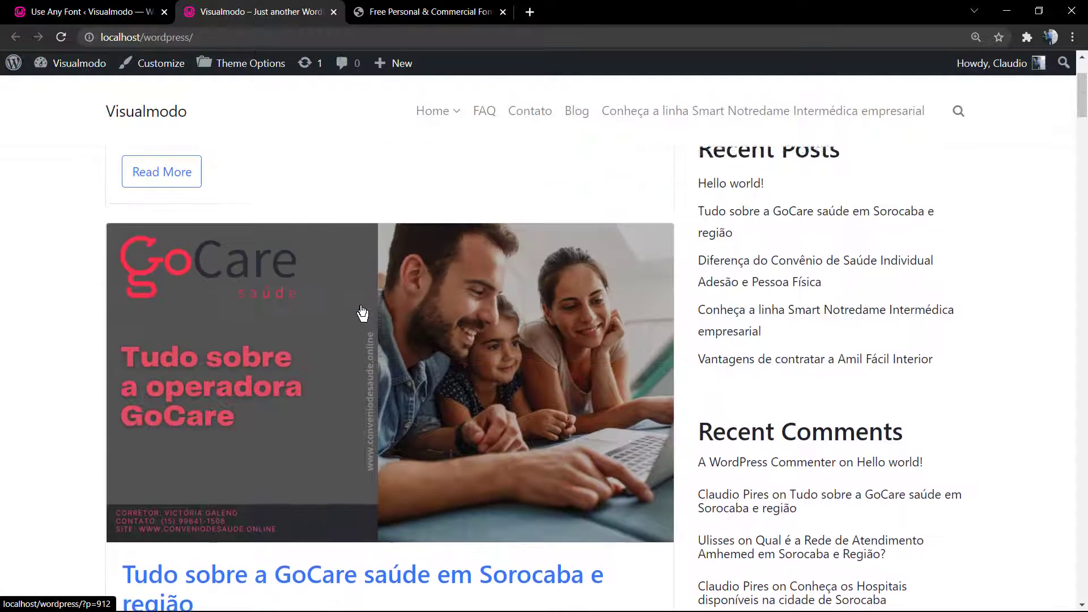
- Return to the Use Any Font admin tab listing Video-guide-font
left_click(146, 11)
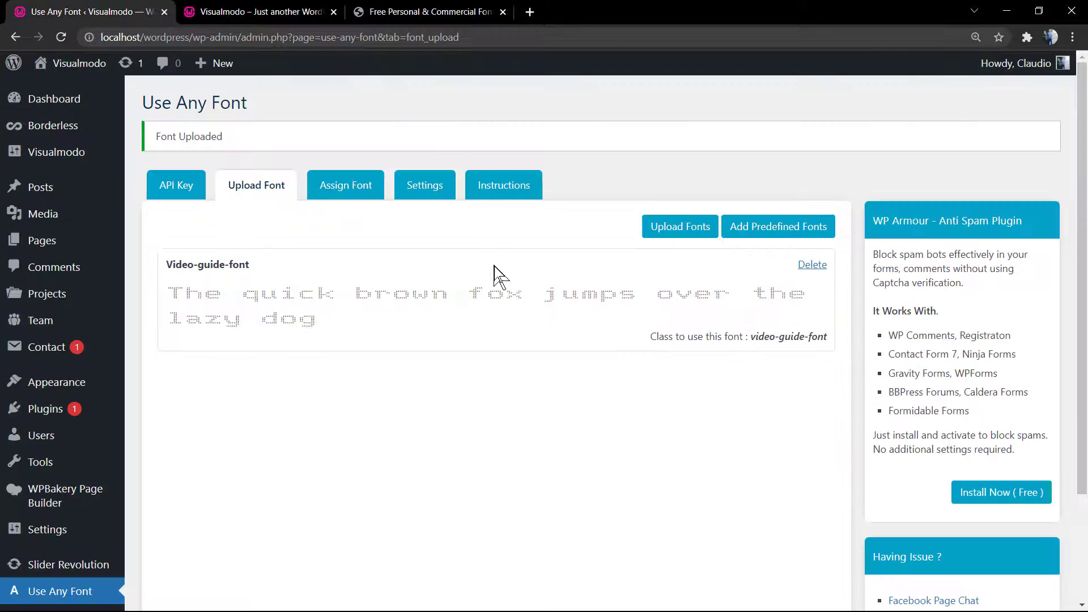